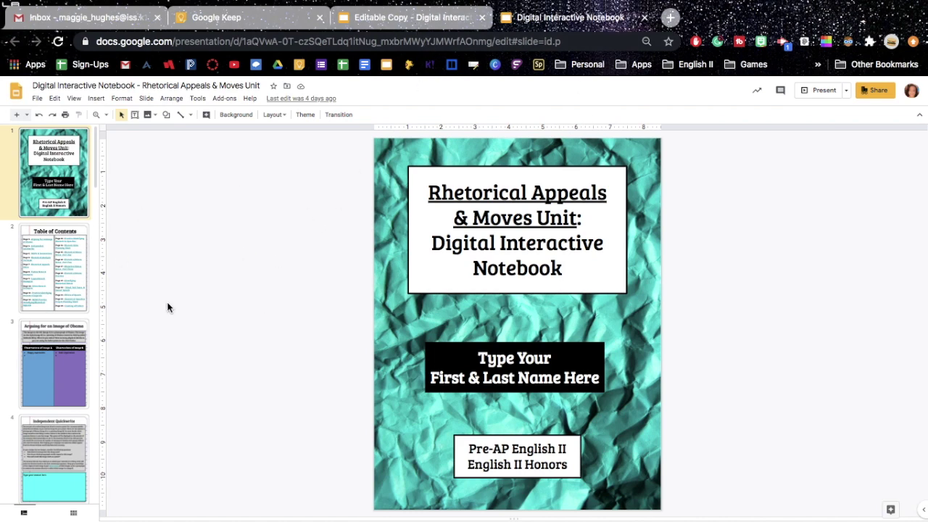
Step: Switch to the 'Editable Copy - Digital Interactive Notebook' presentation
{"action": "left_click", "coordinate": [441, 21]}
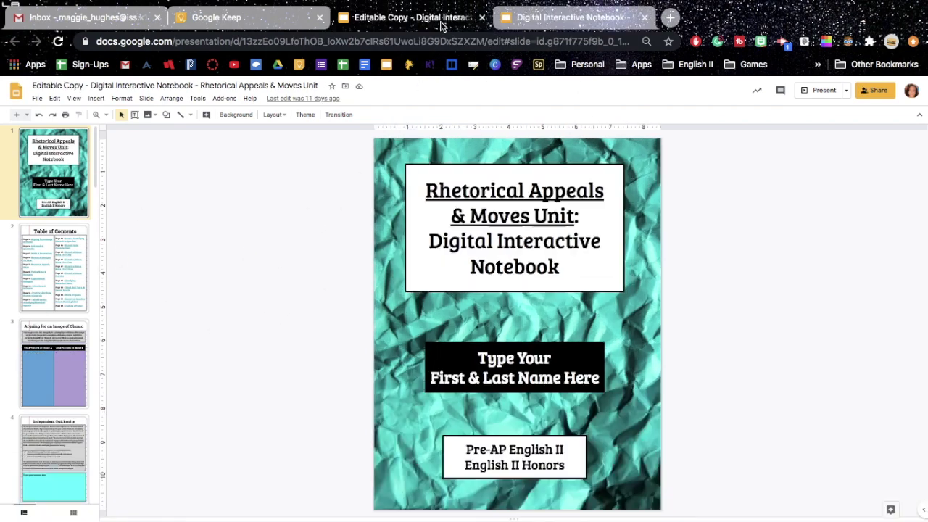
Step: Return to the original notebook, look over slide 3's observations table, then go back to the title slide
{"action": "left_click", "coordinate": [561, 22]}
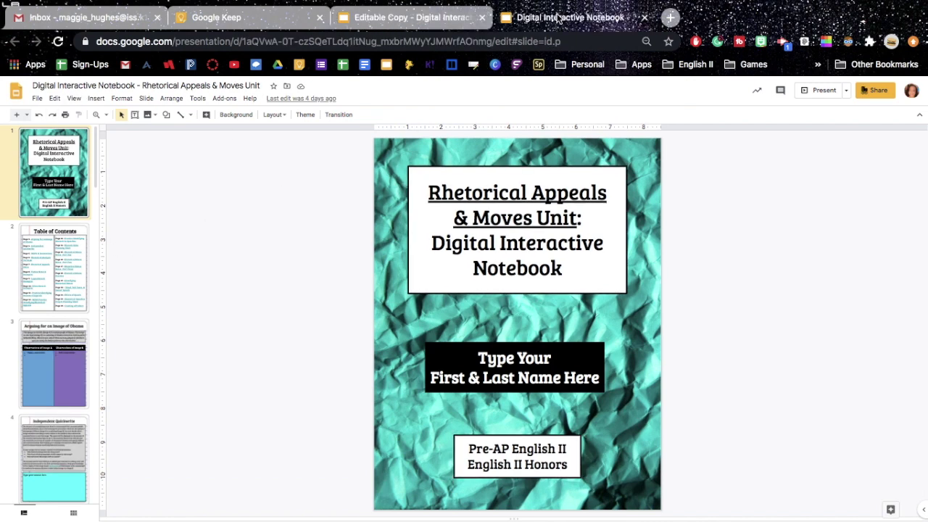
{"action": "left_click", "coordinate": [47, 381]}
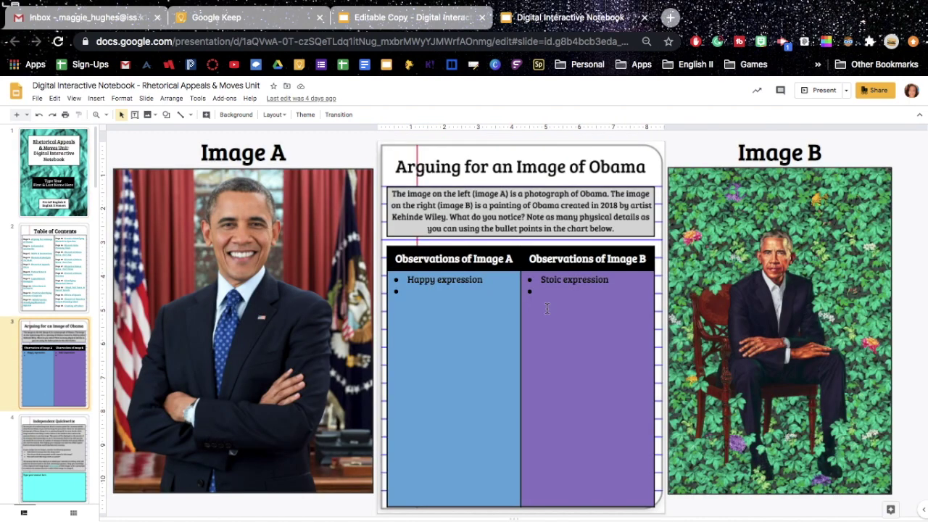
{"action": "left_click", "coordinate": [453, 327]}
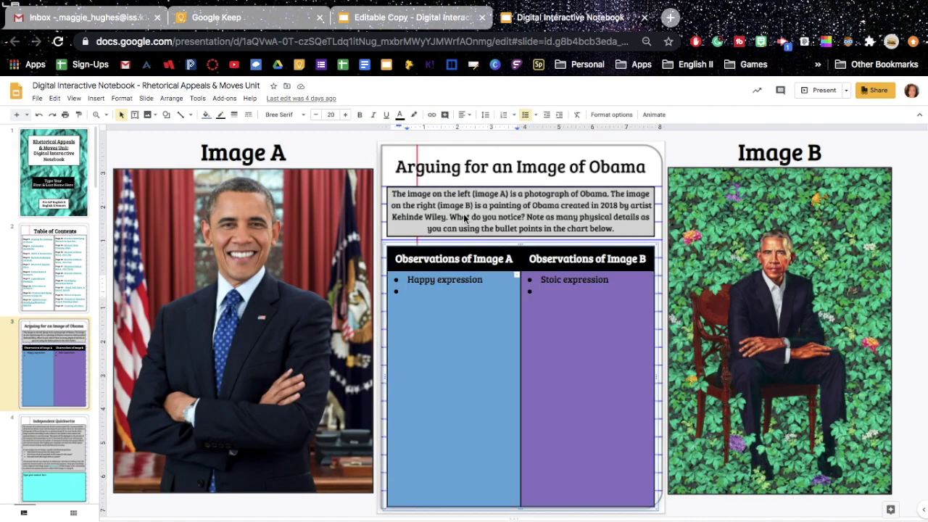
{"action": "left_click", "coordinate": [466, 221]}
{"action": "left_click", "coordinate": [70, 202]}
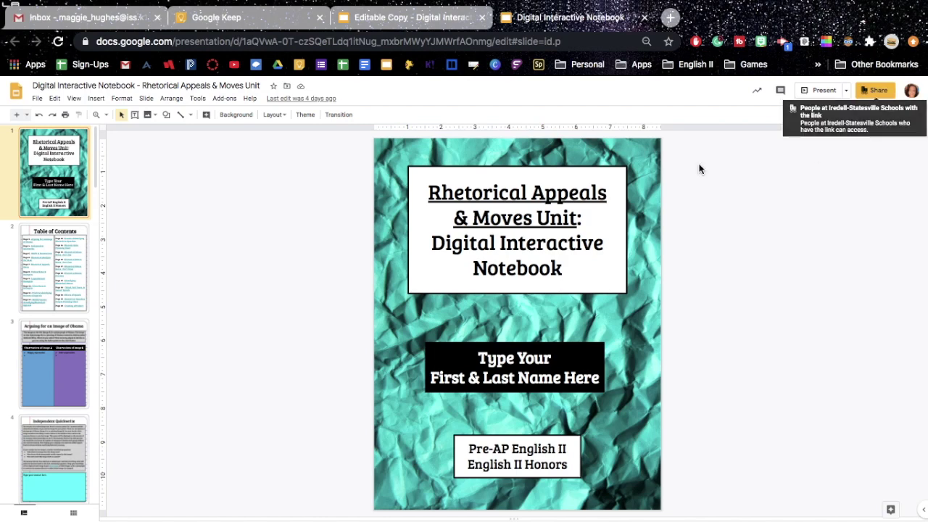
{"action": "left_click", "coordinate": [37, 99]}
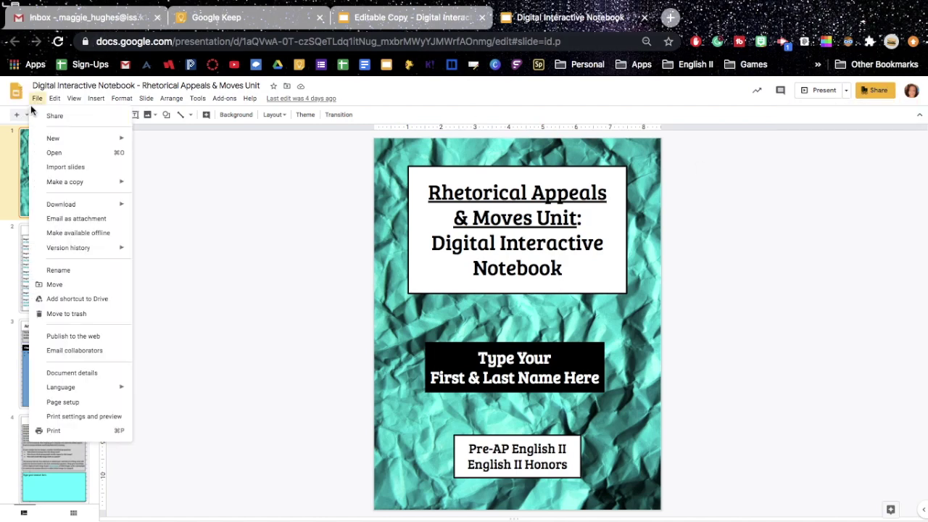
Step: Stop publishing the notebook to the web
{"action": "left_click", "coordinate": [96, 337]}
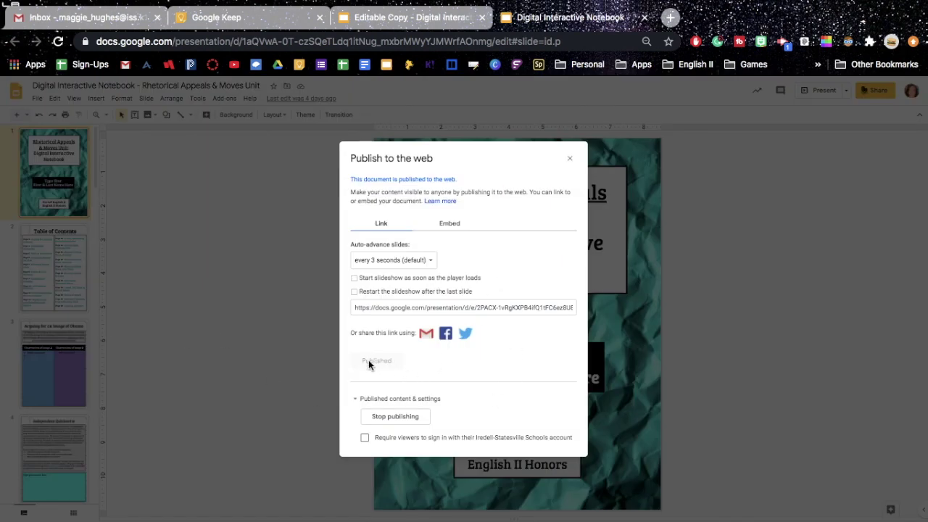
{"action": "left_click", "coordinate": [395, 416]}
{"action": "key", "text": "Return"}
{"action": "key", "text": "Escape"}
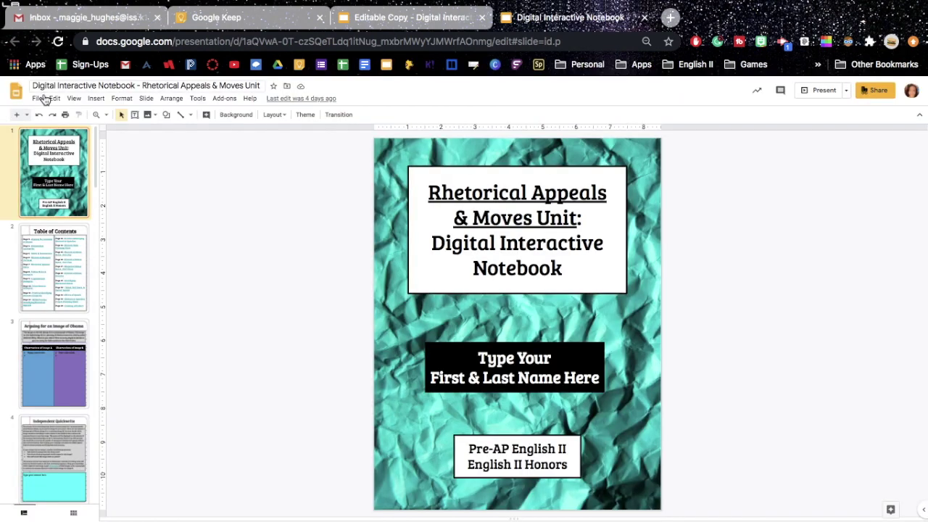
Step: Publish the notebook to the web again and confirm
{"action": "left_click", "coordinate": [37, 98]}
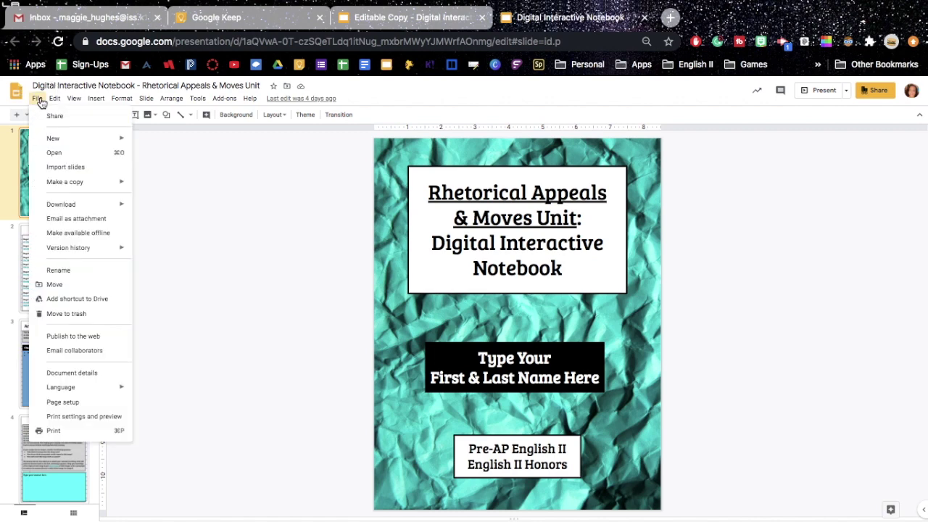
{"action": "left_click", "coordinate": [95, 337]}
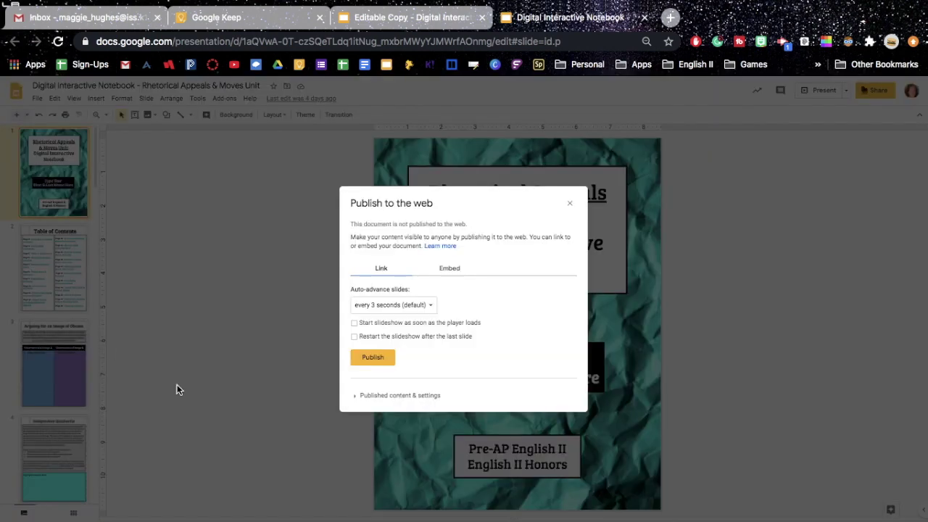
{"action": "left_click", "coordinate": [366, 356]}
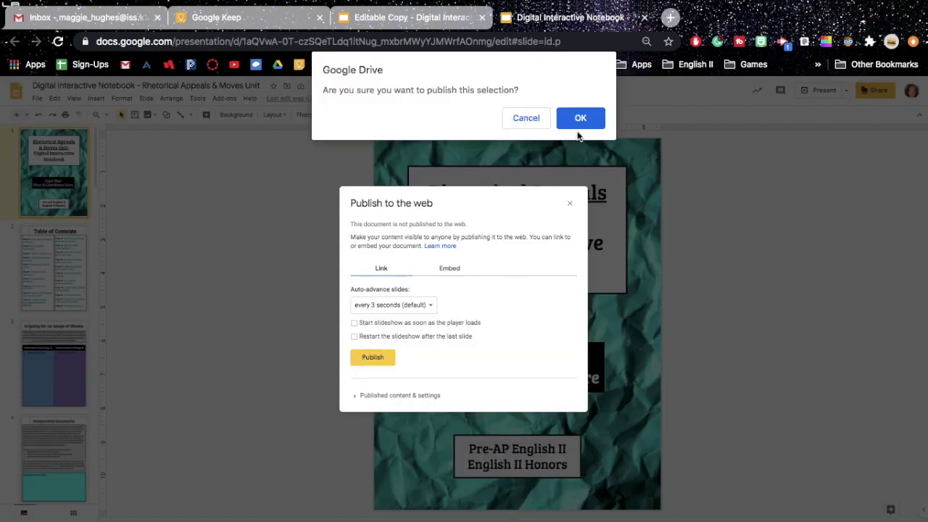
{"action": "left_click", "coordinate": [587, 117]}
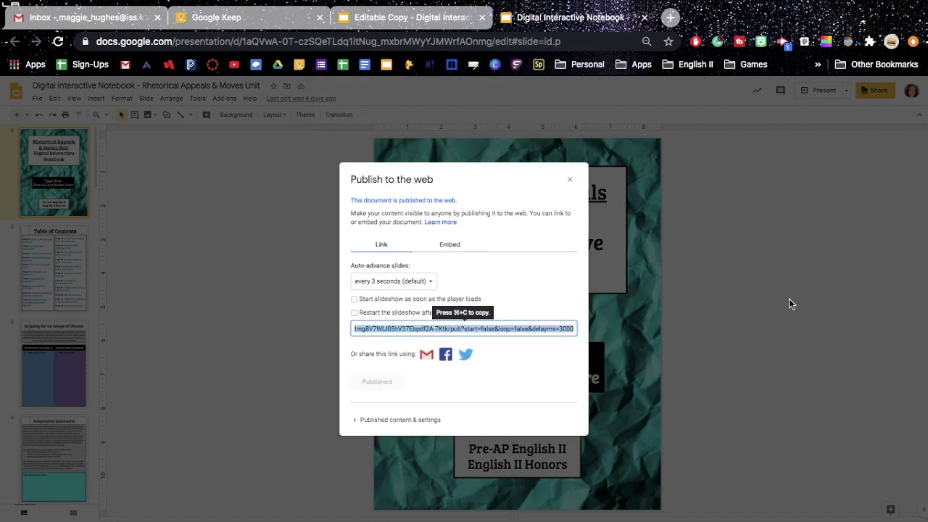
{"action": "left_click", "coordinate": [571, 178]}
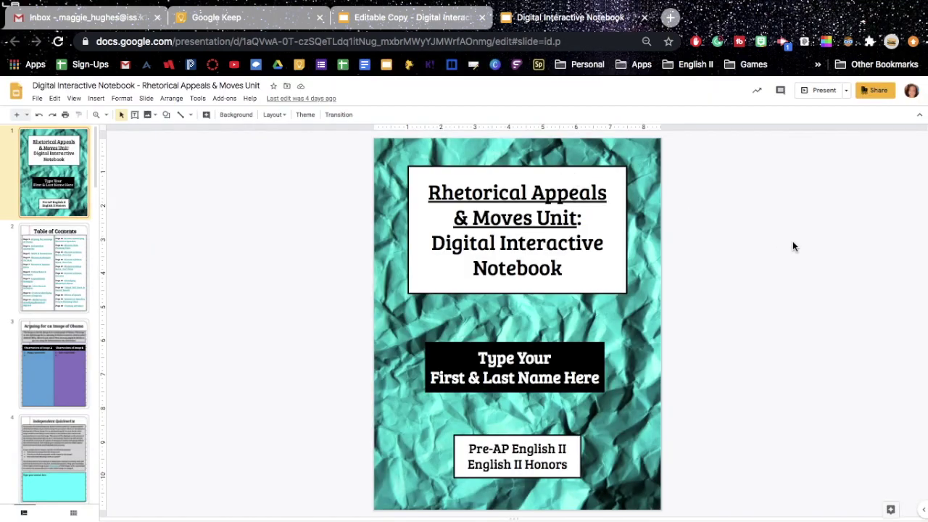
Step: Save pending sharing changes and give anyone at Iredell-Statesville Schools with the link Editor access
{"action": "left_click", "coordinate": [865, 92]}
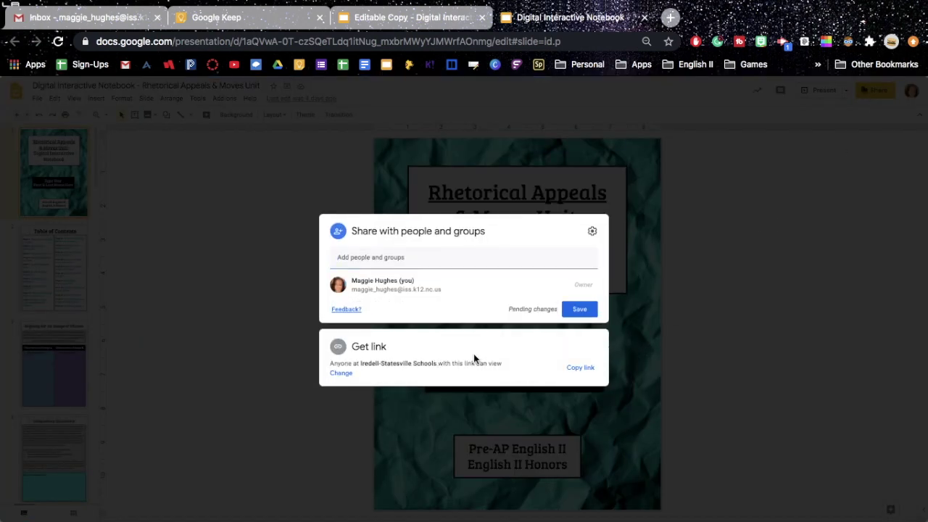
{"action": "left_click", "coordinate": [344, 374]}
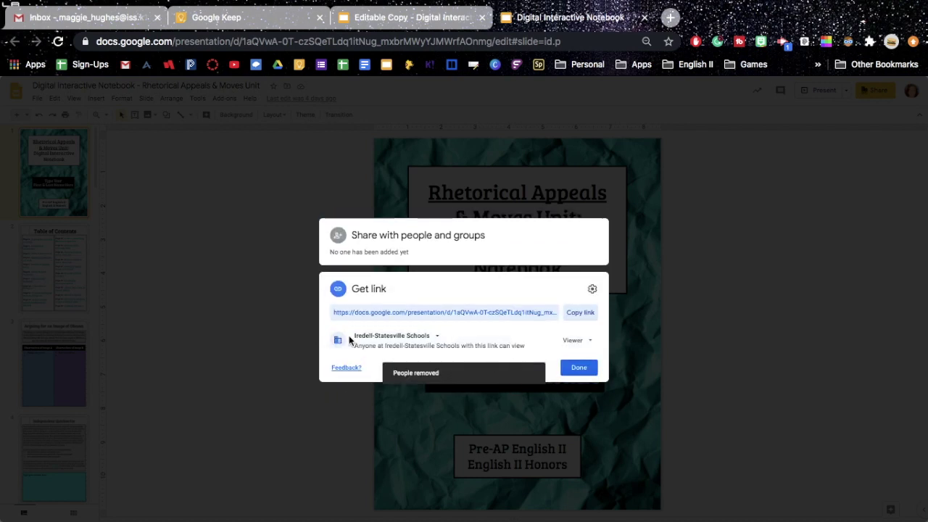
{"action": "left_click", "coordinate": [375, 337]}
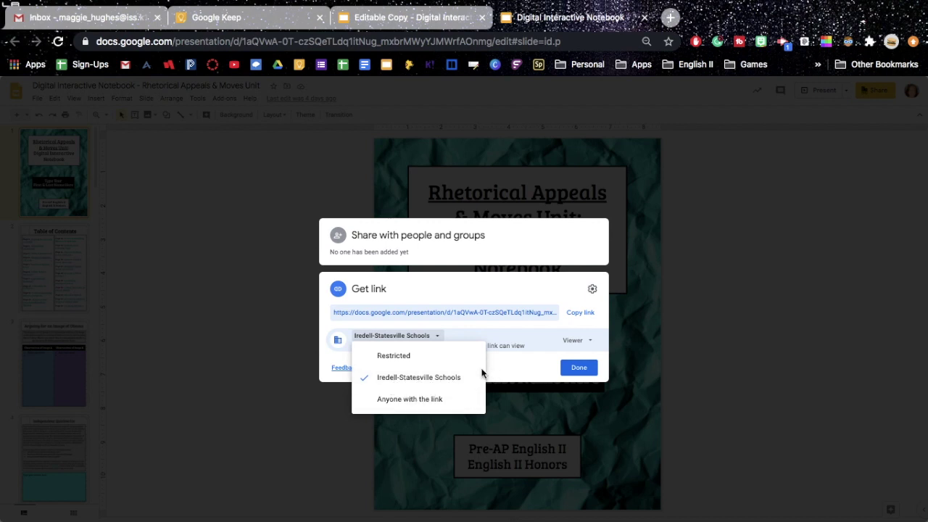
{"action": "left_click", "coordinate": [420, 380]}
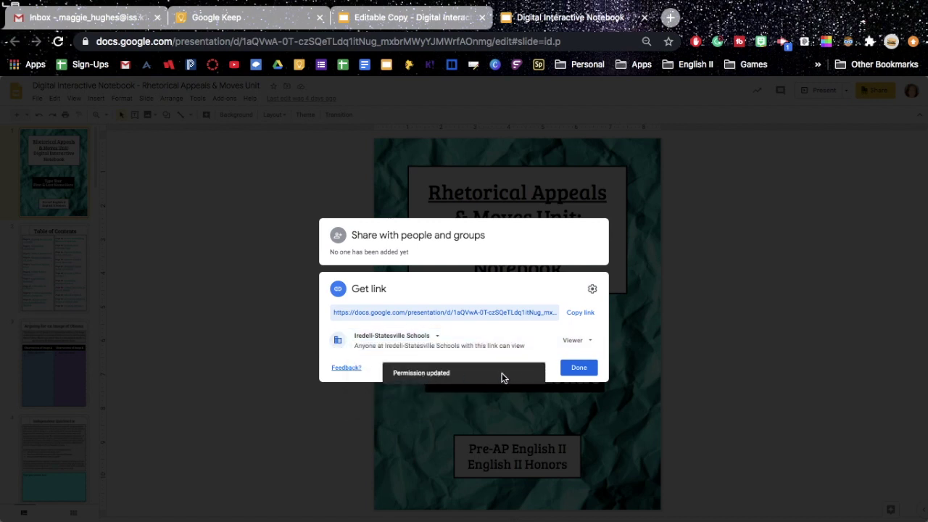
{"action": "left_click", "coordinate": [576, 340]}
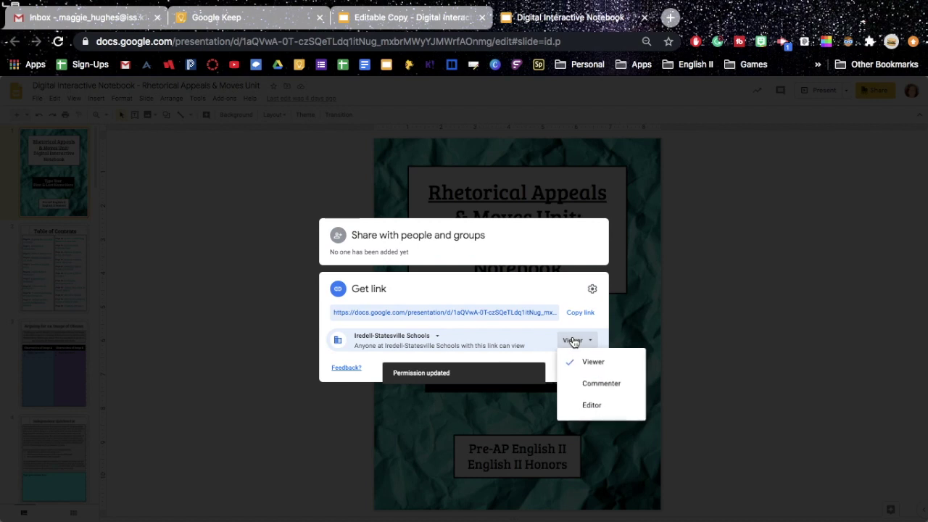
{"action": "left_click", "coordinate": [607, 410]}
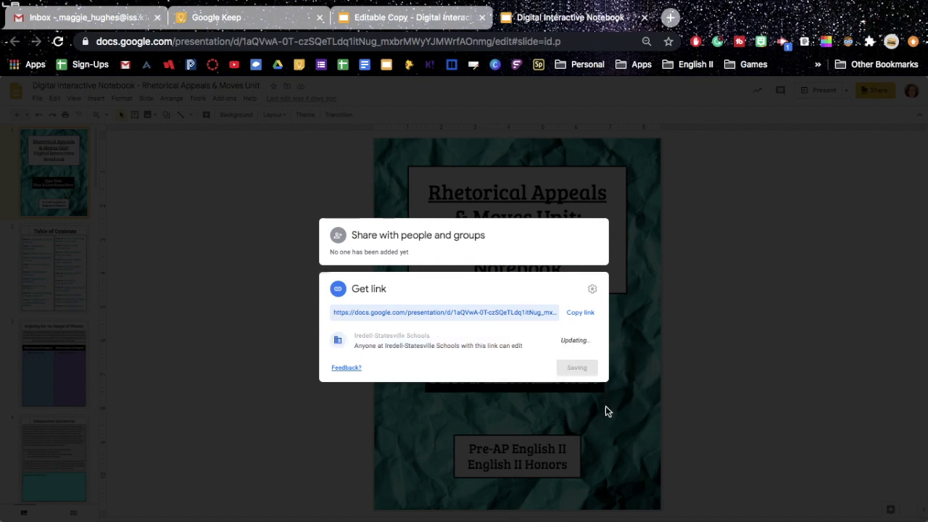
{"action": "left_click", "coordinate": [586, 368]}
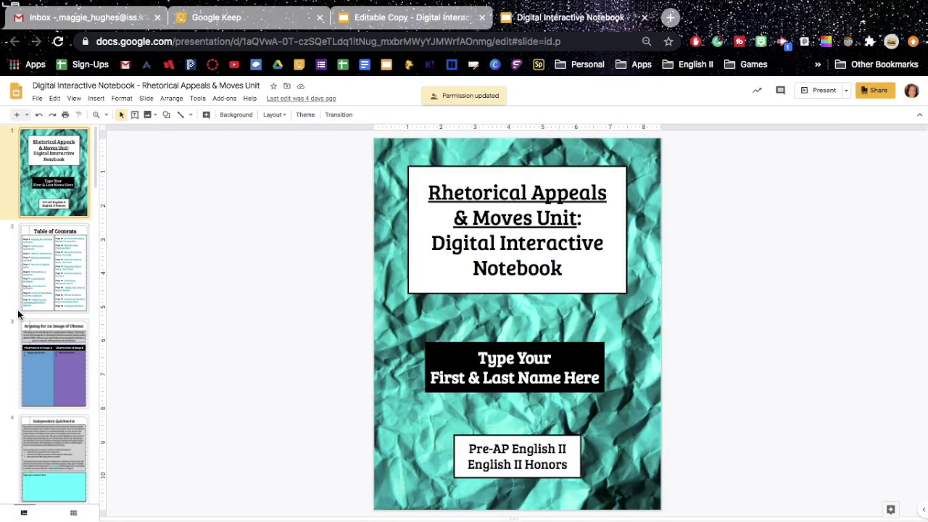
Step: Copy slide 23, 'Creating a Product', from the original notebook
{"action": "scroll", "coordinate": [74, 349], "scroll_direction": "down", "scroll_amount": 15}
{"action": "scroll", "coordinate": [74, 348], "scroll_direction": "down", "scroll_amount": 5}
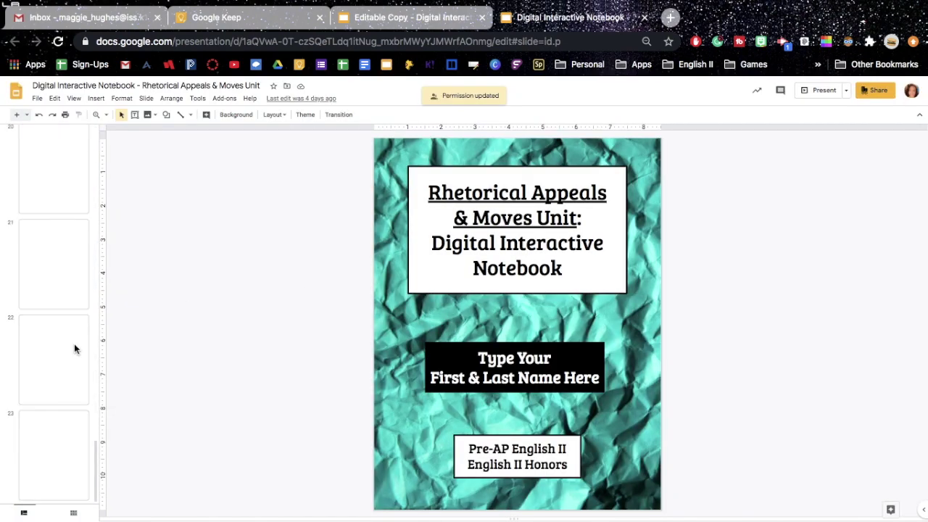
{"action": "left_click", "coordinate": [67, 450]}
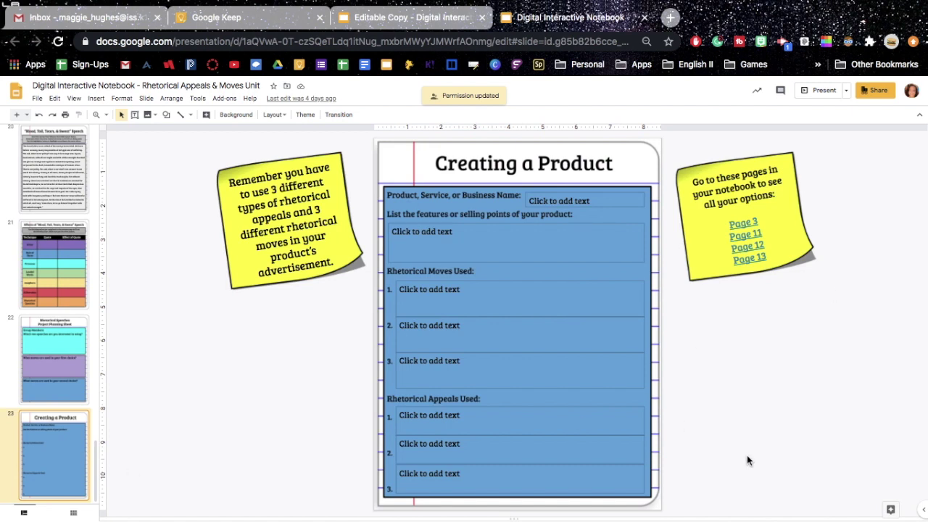
{"action": "right_click", "coordinate": [28, 457]}
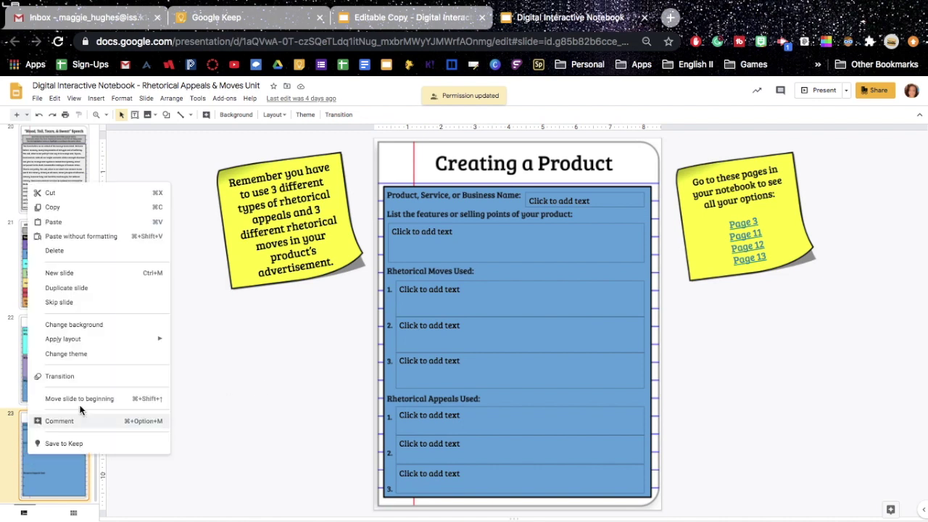
{"action": "left_click", "coordinate": [73, 210]}
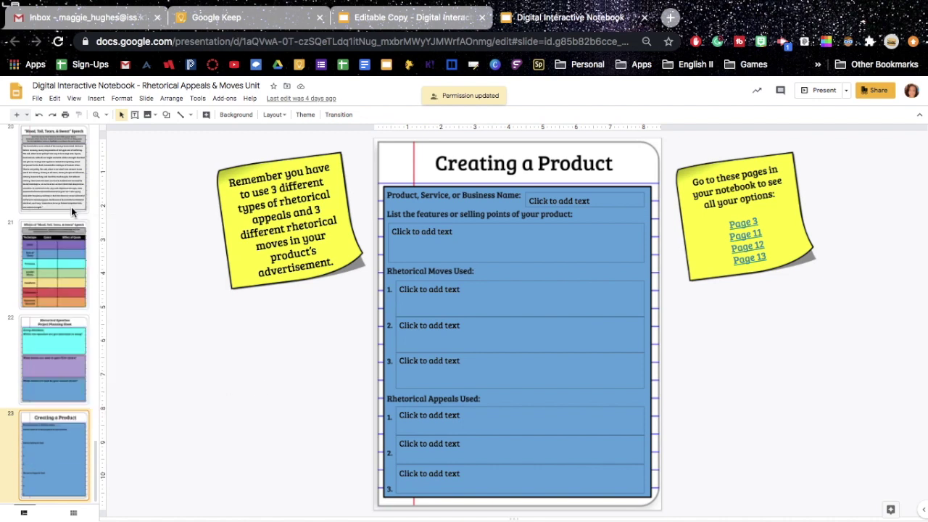
Step: Paste it after slide 23 in the Editable Copy as an unlinked slide 24
{"action": "left_click", "coordinate": [455, 16]}
{"action": "scroll", "coordinate": [59, 364], "scroll_direction": "down", "scroll_amount": 15}
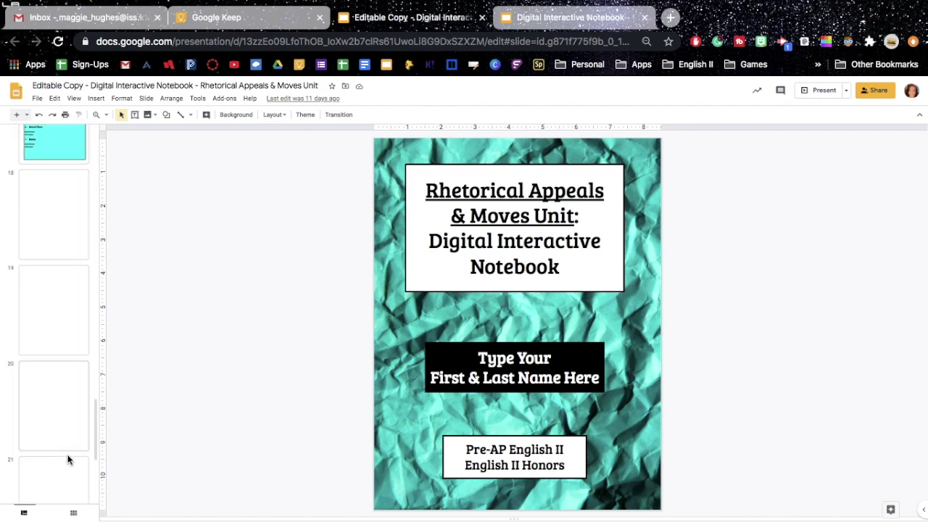
{"action": "left_click", "coordinate": [59, 472]}
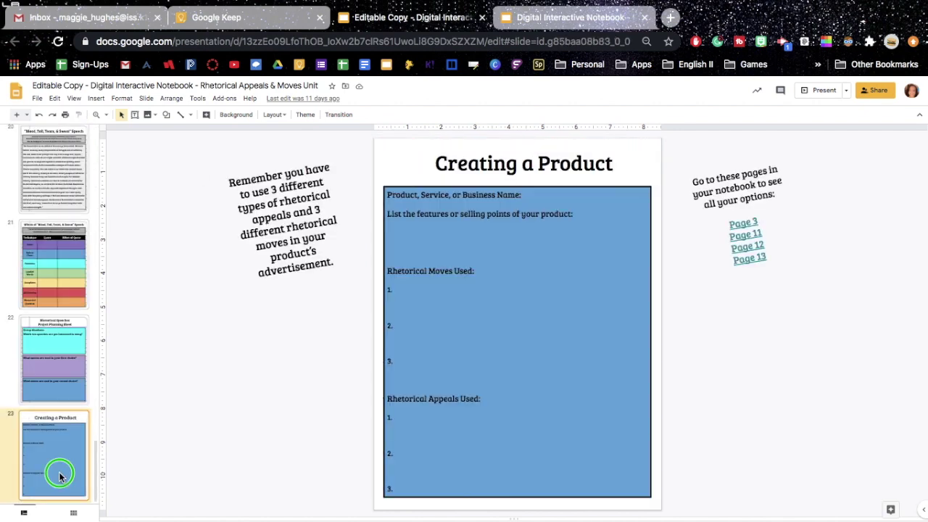
{"action": "right_click", "coordinate": [59, 472]}
{"action": "left_click", "coordinate": [84, 240]}
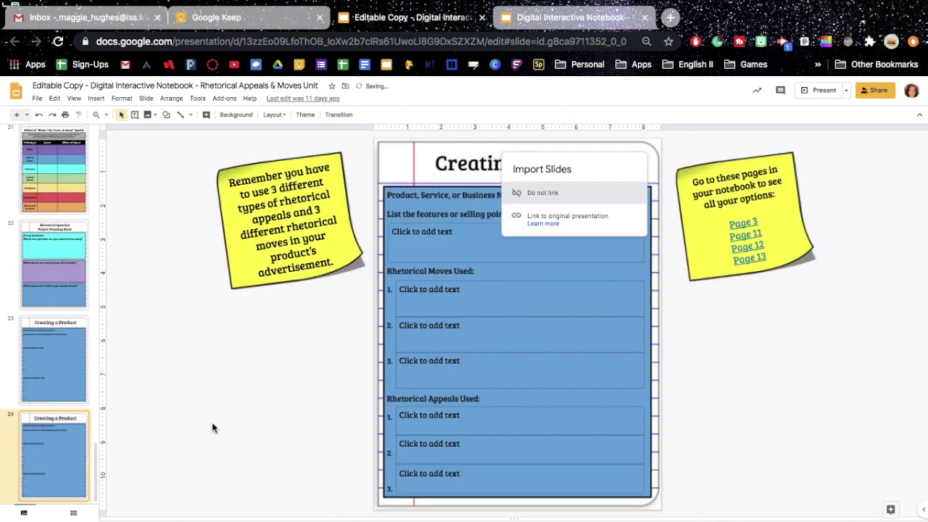
{"action": "left_click", "coordinate": [568, 190]}
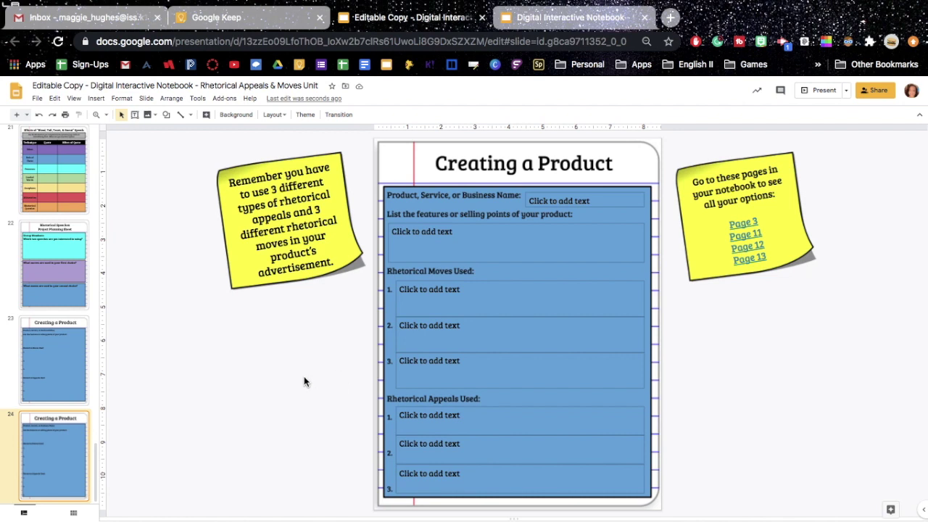
Step: In the original notebook, view the version history, then exit back to editing
{"action": "left_click", "coordinate": [570, 17]}
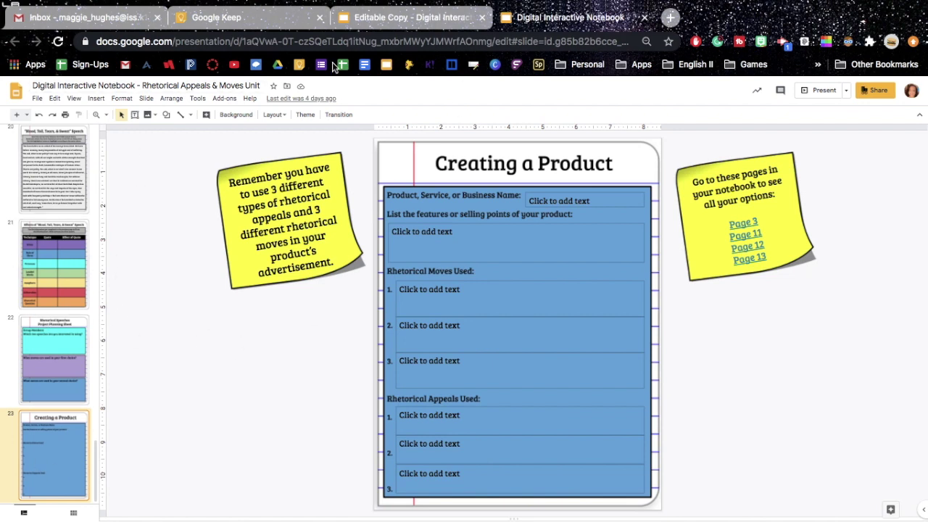
{"action": "left_click", "coordinate": [313, 100]}
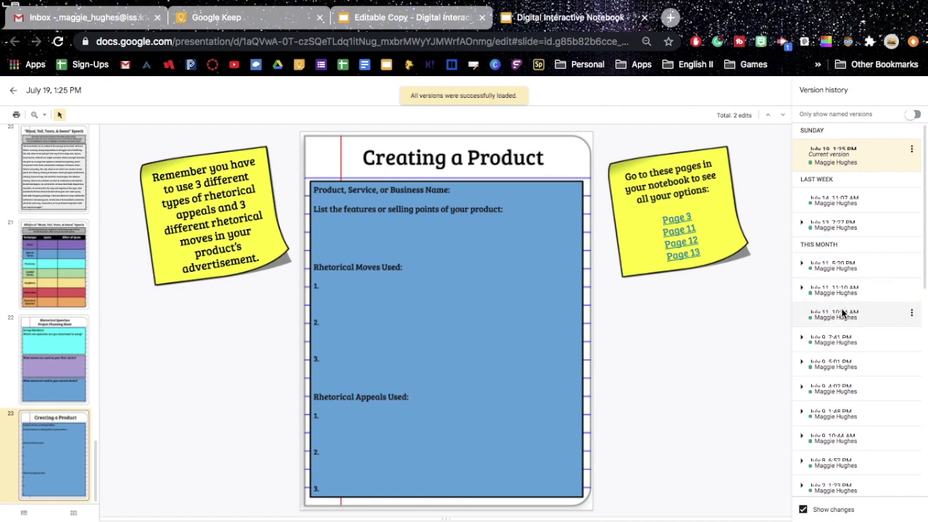
{"action": "left_click", "coordinate": [12, 95]}
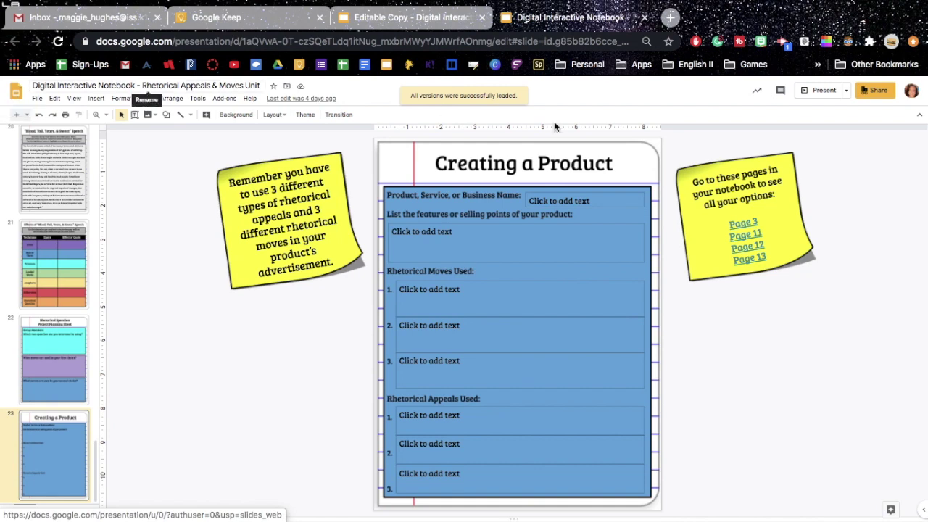
{"action": "left_click", "coordinate": [876, 90]}
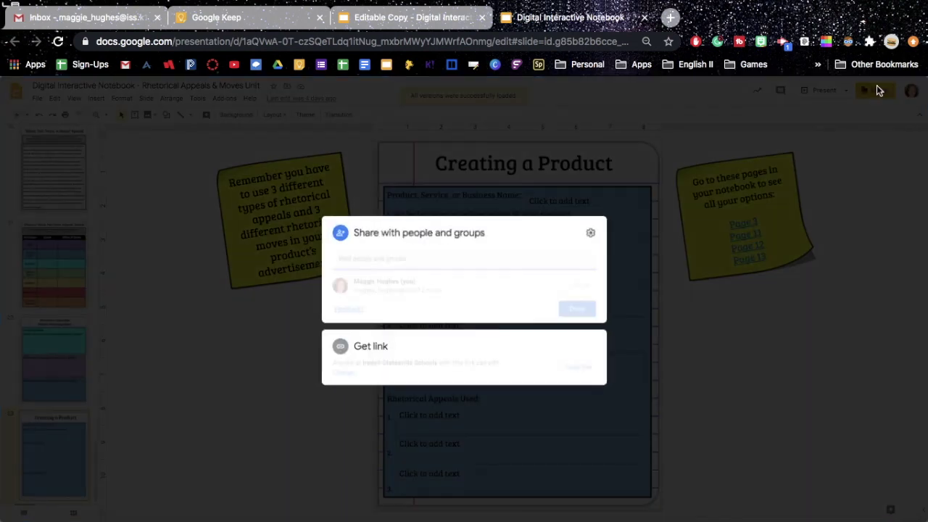
Step: Change the Iredell-Statesville Schools link role from Editor to Viewer
{"action": "left_click", "coordinate": [341, 372]}
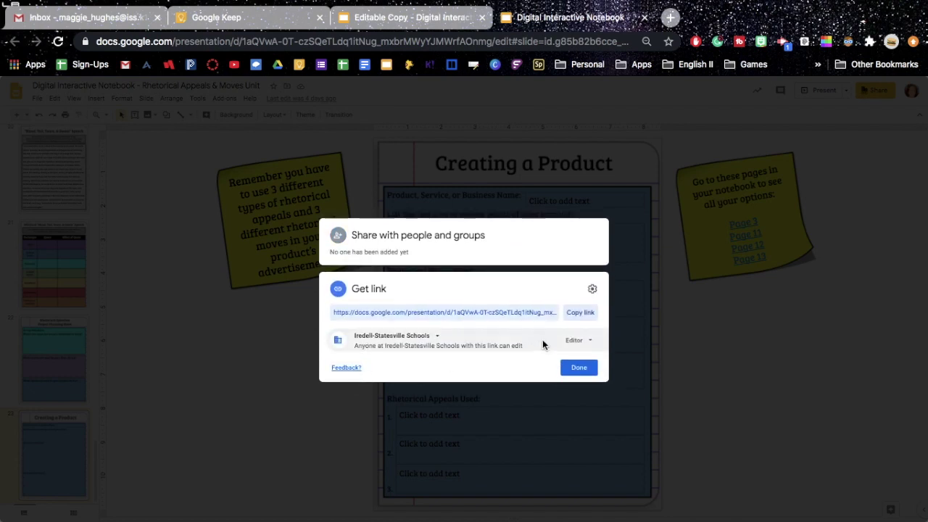
{"action": "left_click", "coordinate": [577, 340]}
{"action": "left_click", "coordinate": [594, 362]}
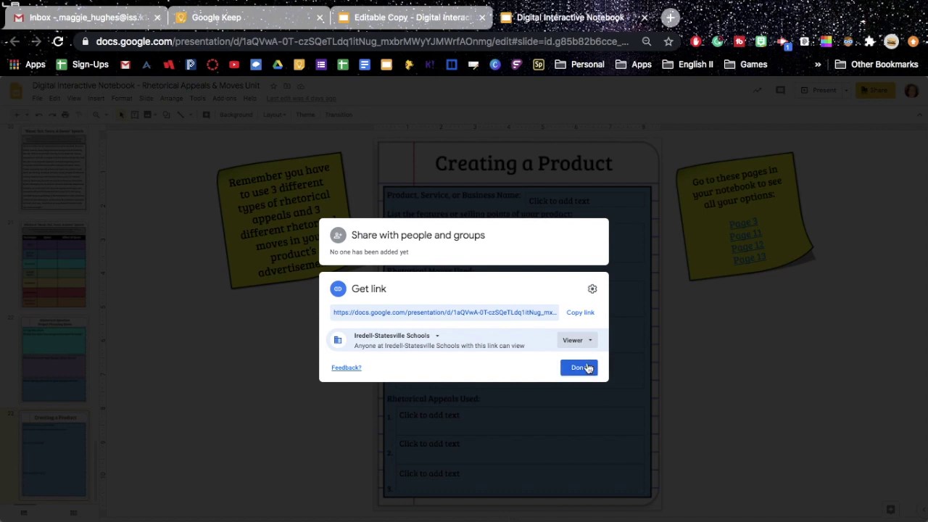
{"action": "left_click", "coordinate": [586, 368]}
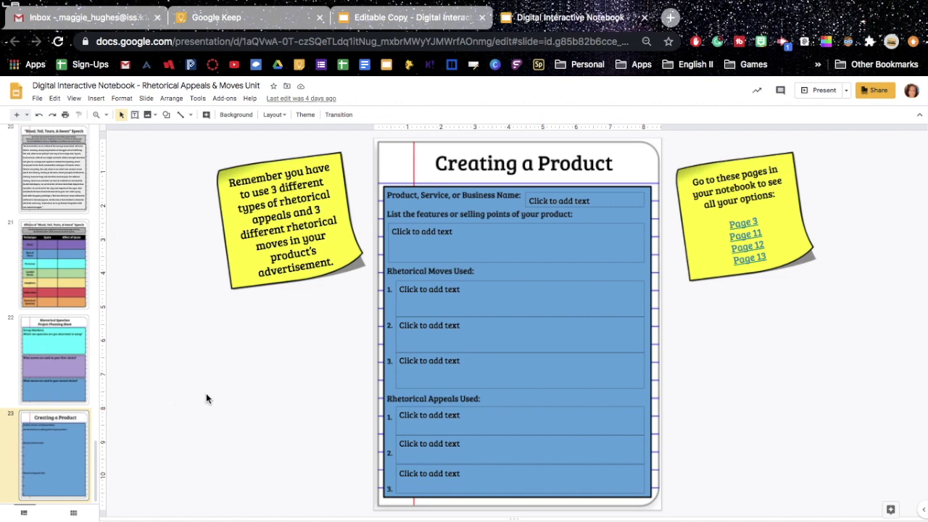
Step: Create a new blank presentation in a new tab, dismissing the Themes panel
{"action": "left_click", "coordinate": [672, 18]}
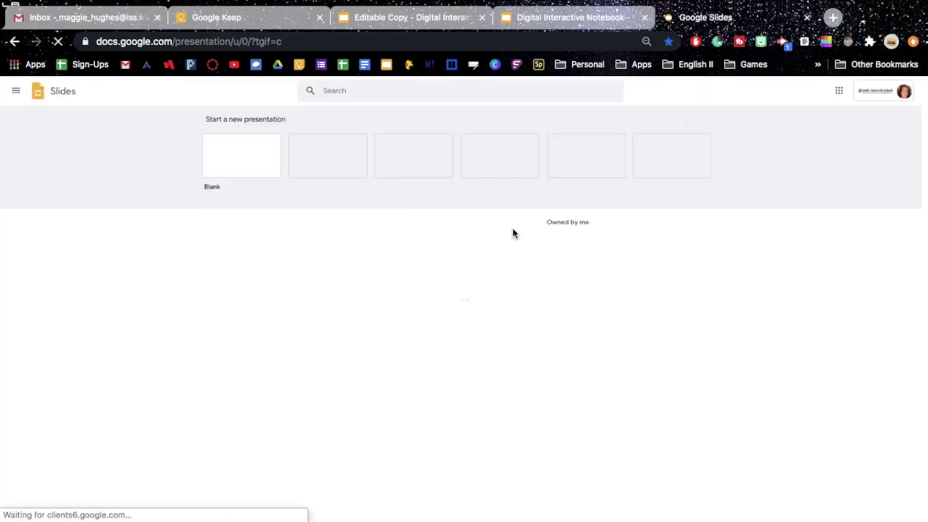
{"action": "left_click", "coordinate": [239, 169]}
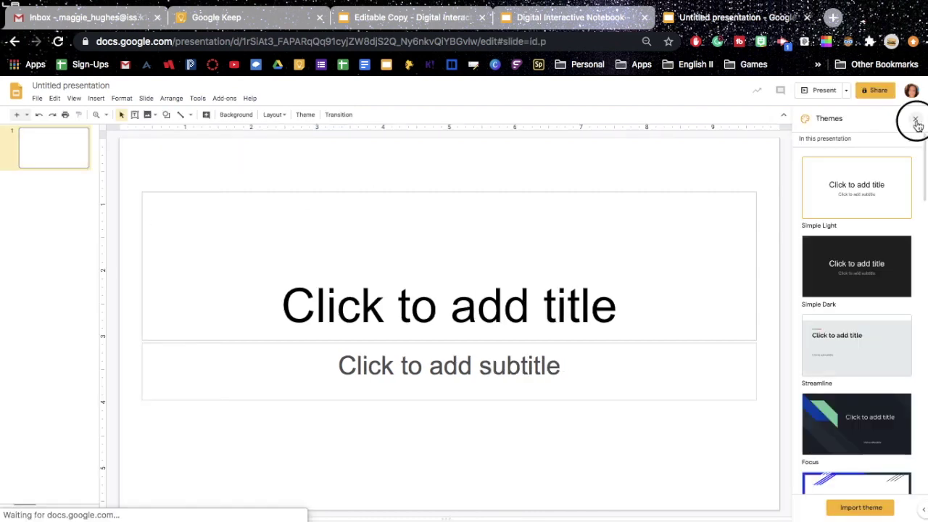
{"action": "left_click", "coordinate": [915, 118]}
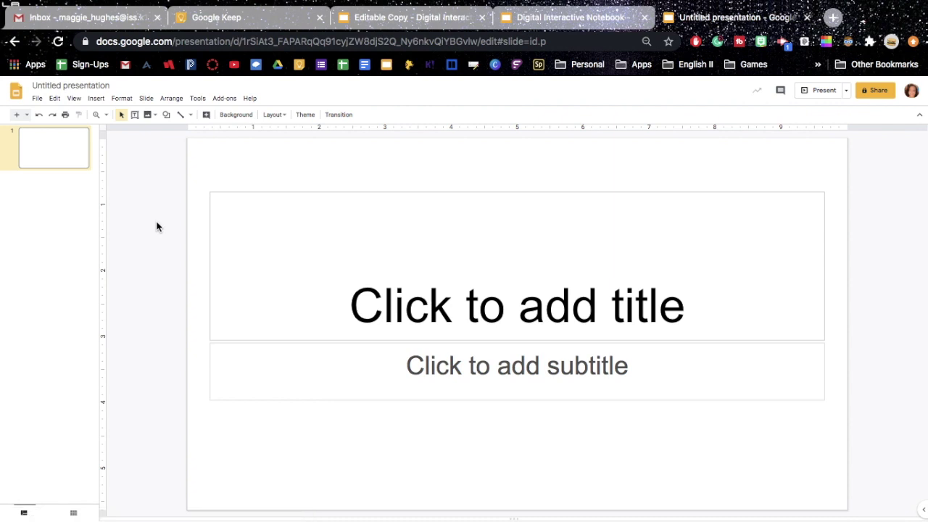
Step: Set the page size to Custom 8.5 × 11 inches, then return to the notebook
{"action": "left_click", "coordinate": [37, 100]}
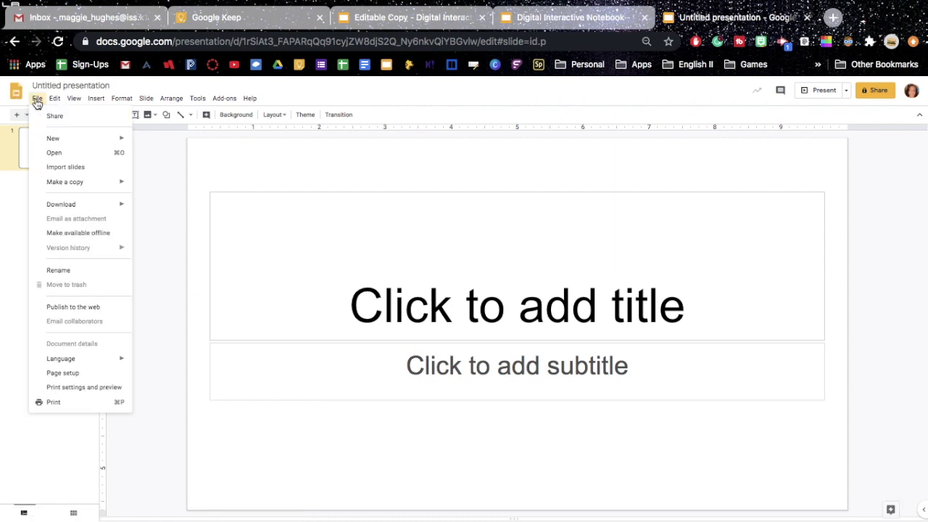
{"action": "left_click", "coordinate": [78, 372]}
{"action": "left_click", "coordinate": [439, 288]}
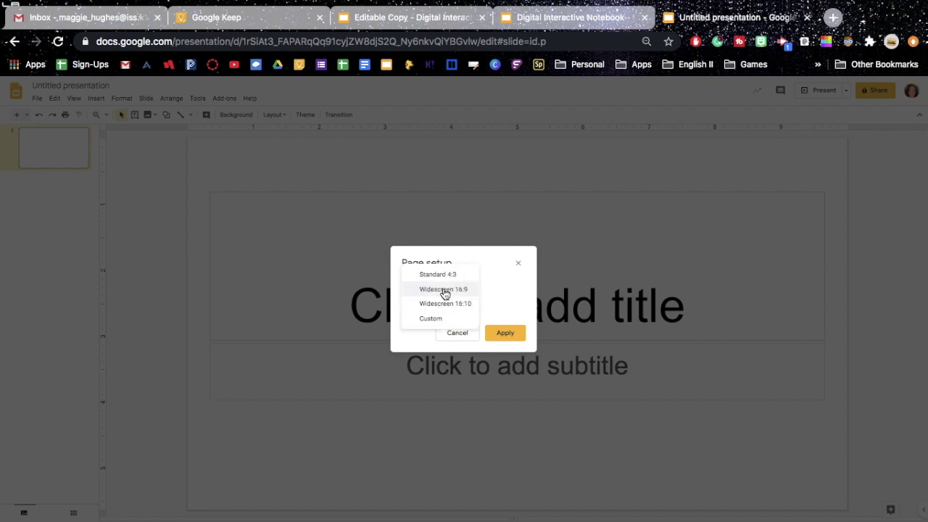
{"action": "left_click", "coordinate": [441, 317]}
{"action": "key", "text": "Tab"}
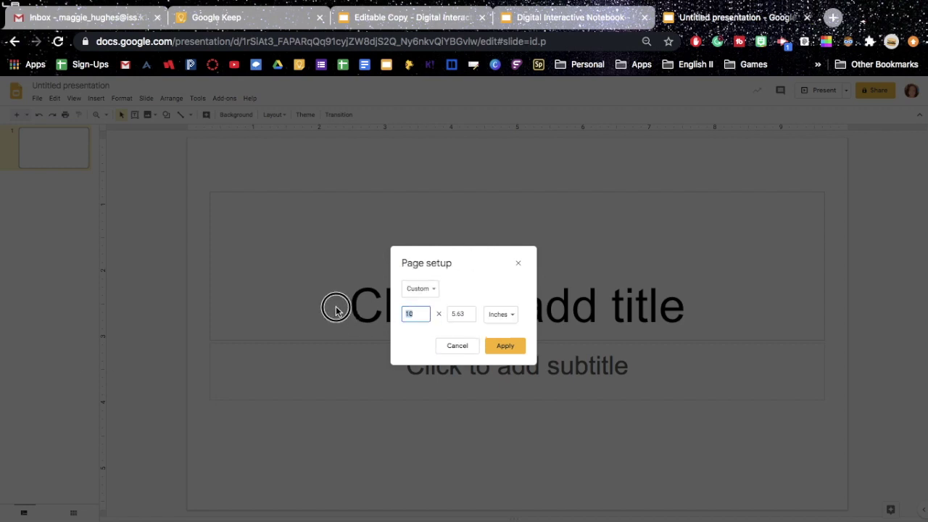
{"action": "type", "text": "8.5"}
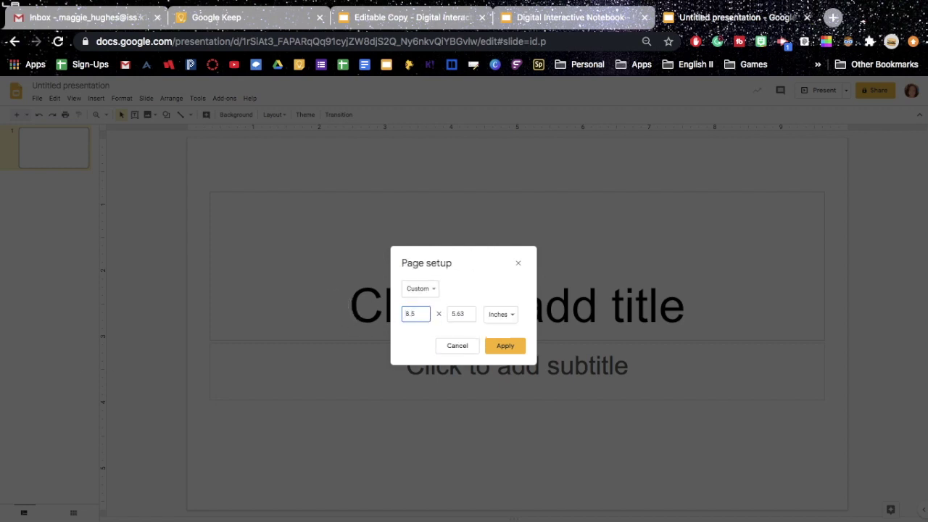
{"action": "key", "text": "Tab"}
{"action": "type", "text": "11"}
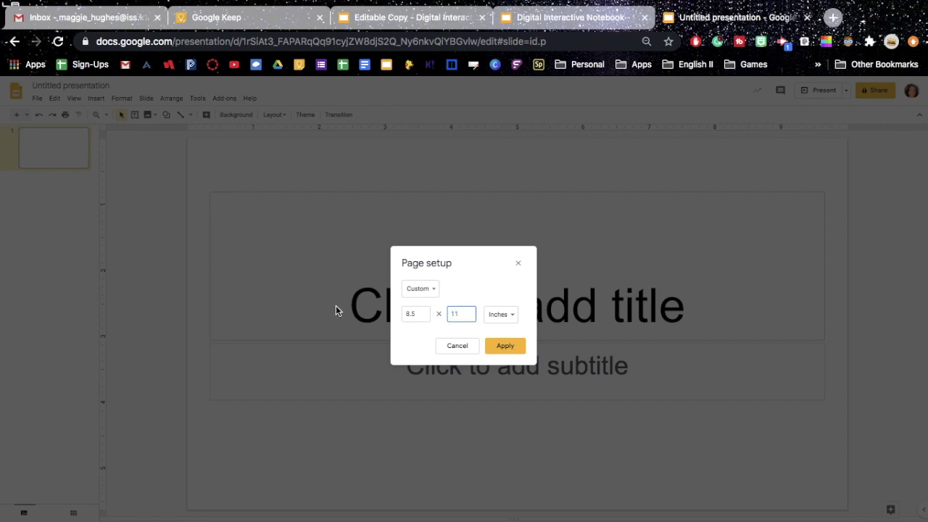
{"action": "left_click", "coordinate": [506, 354]}
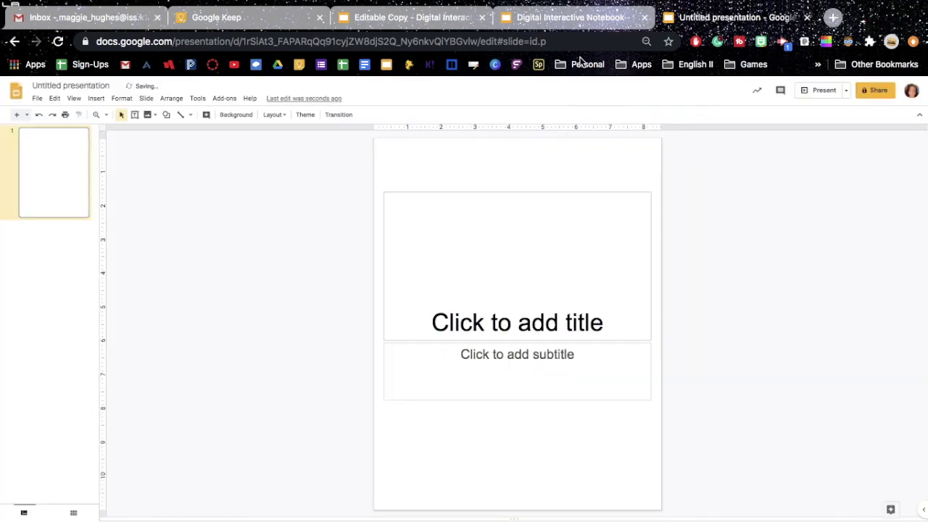
{"action": "left_click", "coordinate": [576, 17]}
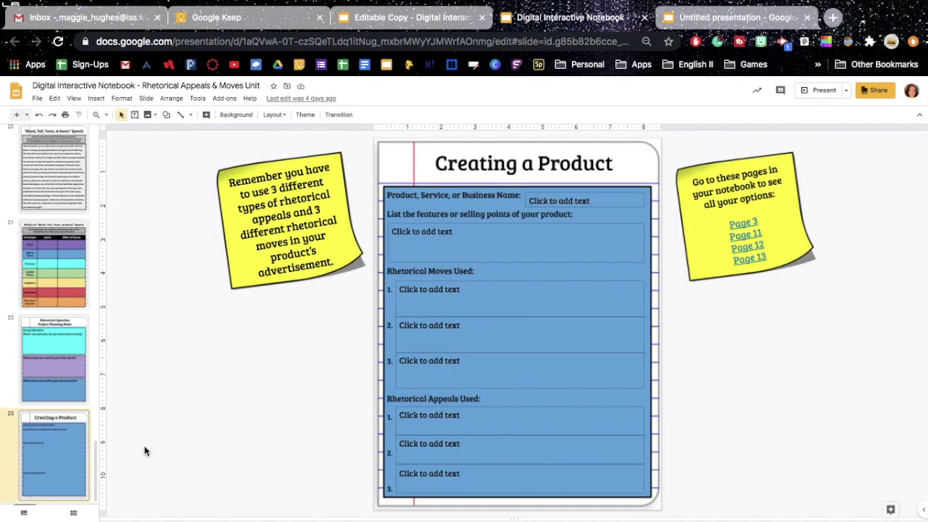
Step: Copy the Creating a Product slide and paste it unlinked into the new presentation
{"action": "right_click", "coordinate": [68, 452]}
{"action": "left_click", "coordinate": [124, 206]}
{"action": "left_click", "coordinate": [695, 17]}
{"action": "right_click", "coordinate": [92, 172]}
{"action": "left_click", "coordinate": [120, 205]}
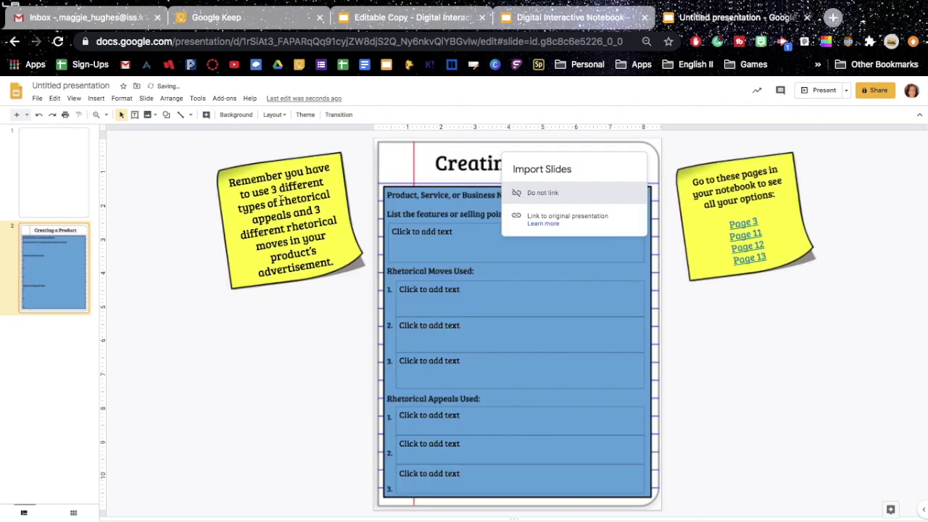
{"action": "left_click", "coordinate": [571, 193]}
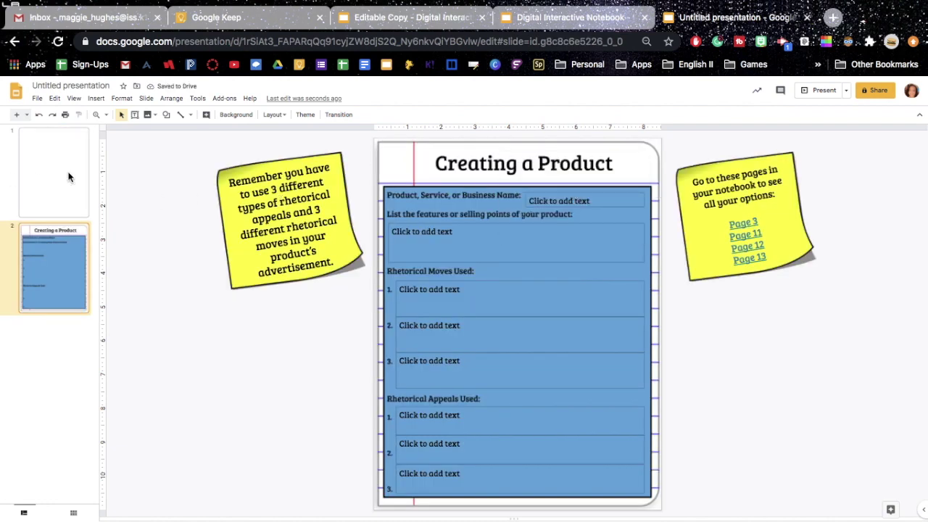
Step: Delete the blank first slide and title the file 'Creating a Product'
{"action": "left_click", "coordinate": [69, 177]}
{"action": "key", "text": "Delete"}
{"action": "left_click", "coordinate": [83, 85]}
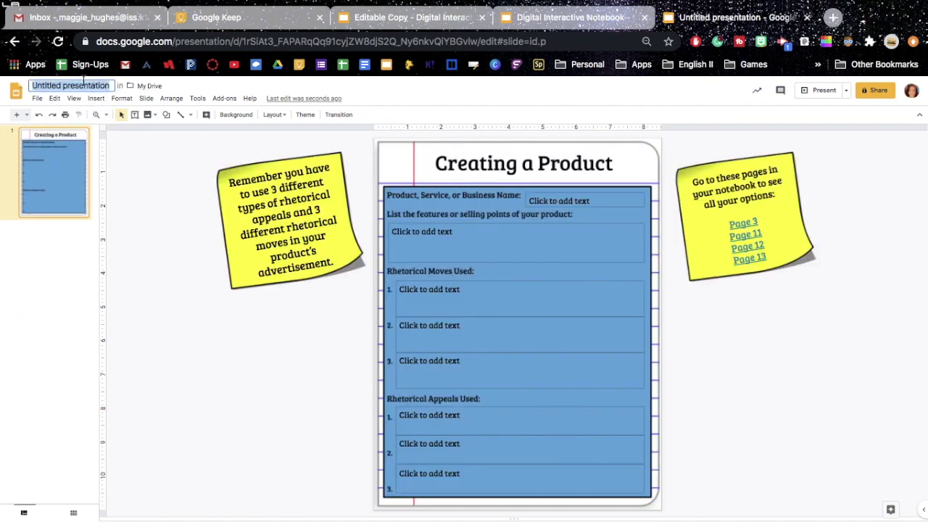
{"action": "type", "text": "Creati"}
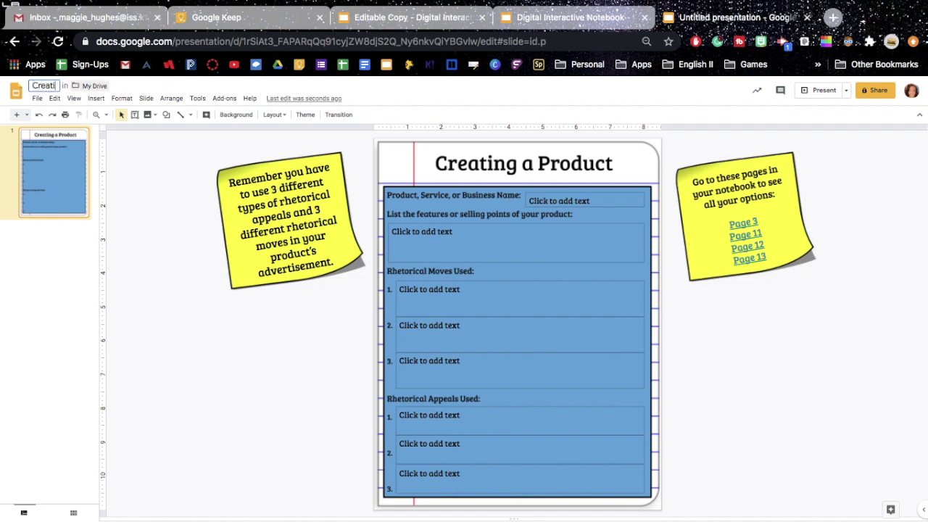
{"action": "type", "text": "ng a Product"}
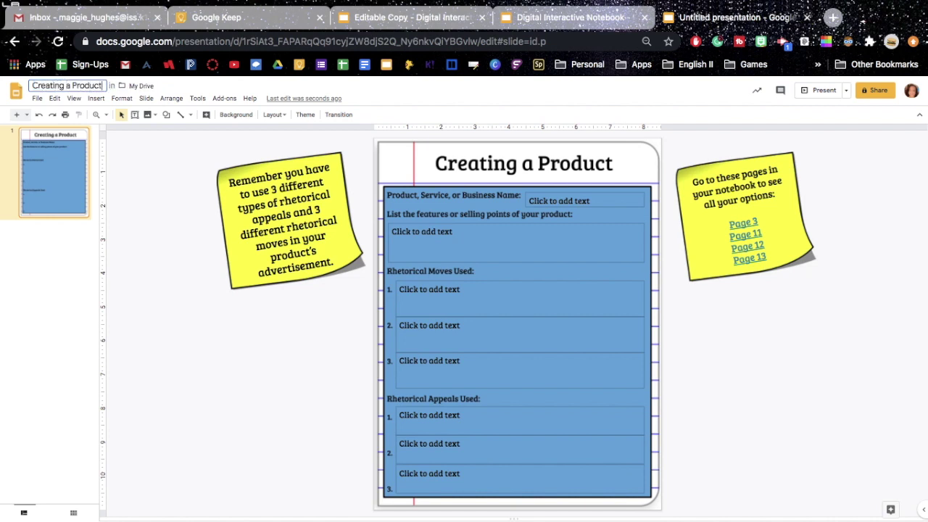
{"action": "key", "text": "Return"}
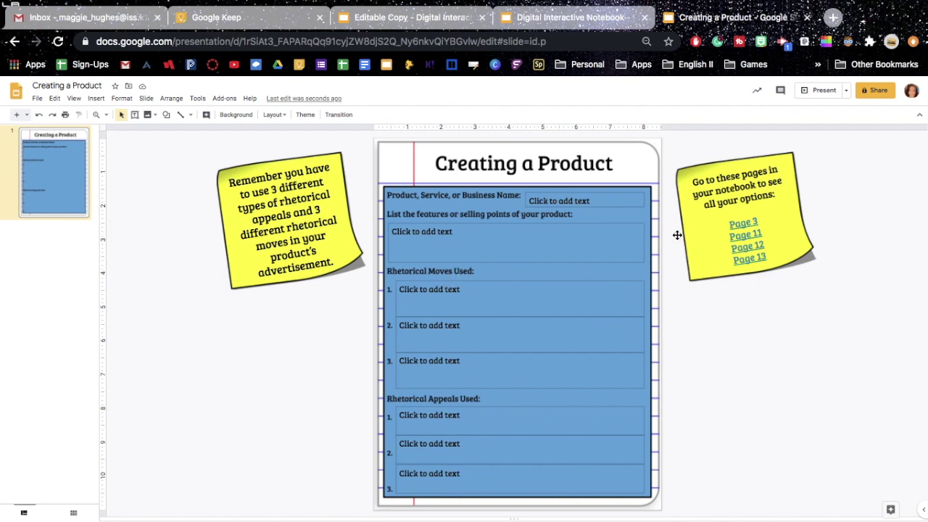
Step: Copy the new file's only slide, Creating a Product
{"action": "right_click", "coordinate": [55, 194]}
{"action": "left_click", "coordinate": [104, 226]}
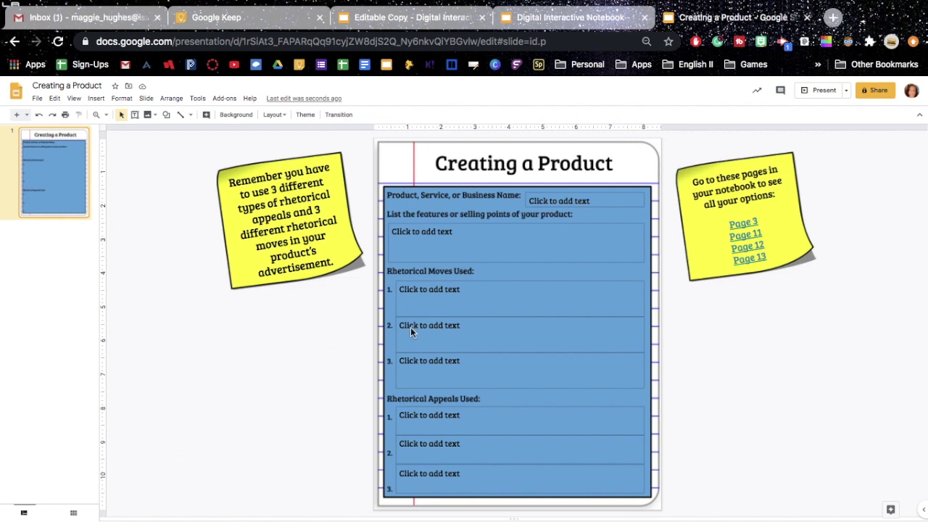
Step: Delete the duplicate slide 24 from the Editable Copy, then return to the Creating a Product file
{"action": "left_click", "coordinate": [500, 21]}
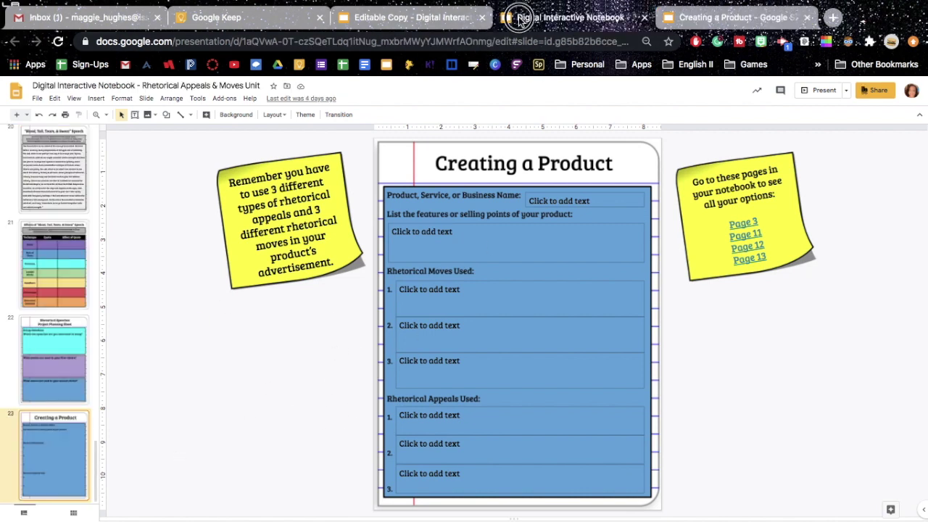
{"action": "left_click", "coordinate": [427, 21]}
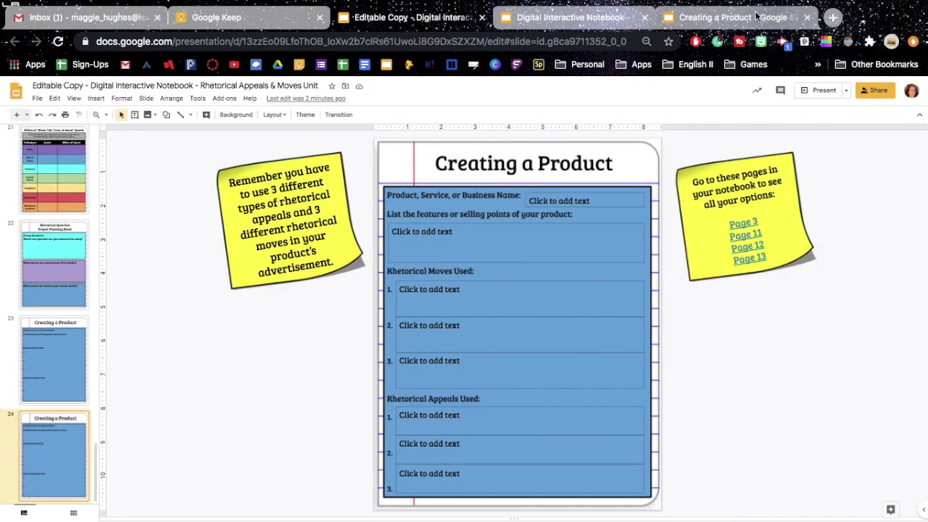
{"action": "right_click", "coordinate": [65, 431]}
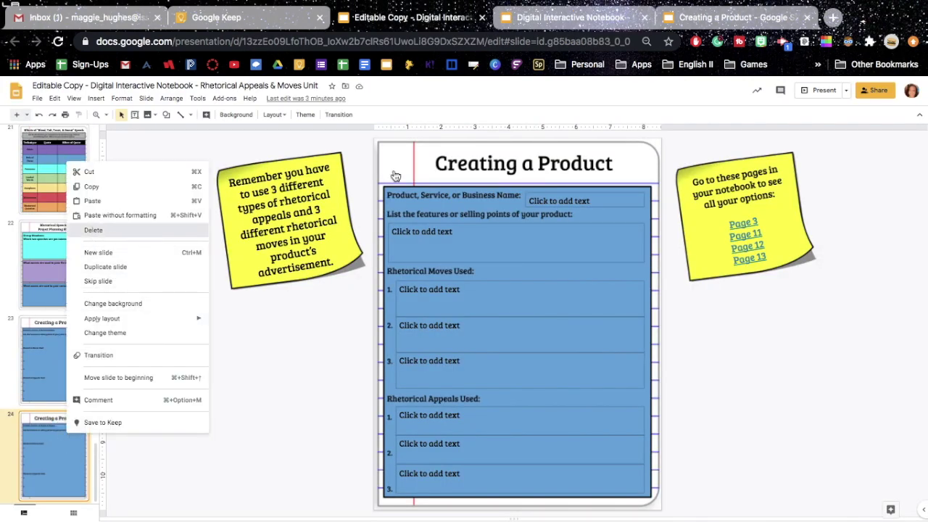
{"action": "left_click", "coordinate": [113, 235]}
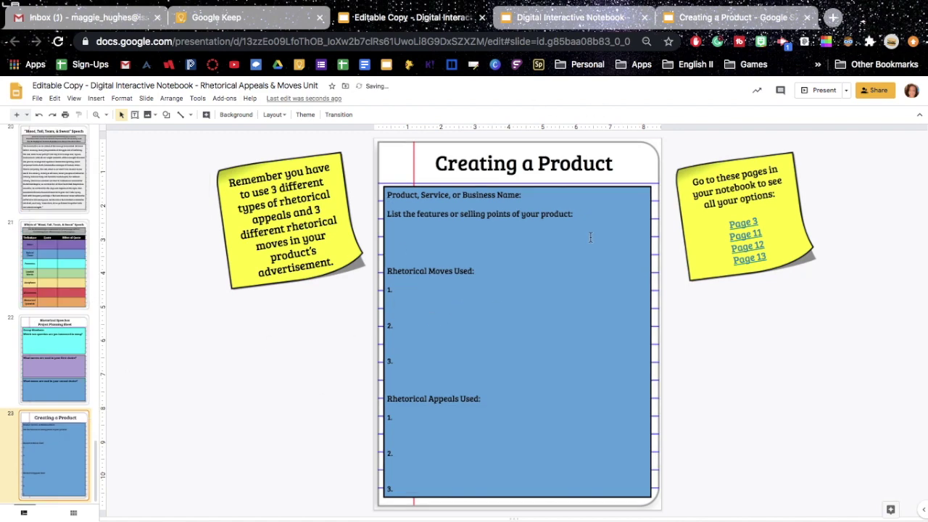
{"action": "left_click", "coordinate": [583, 17]}
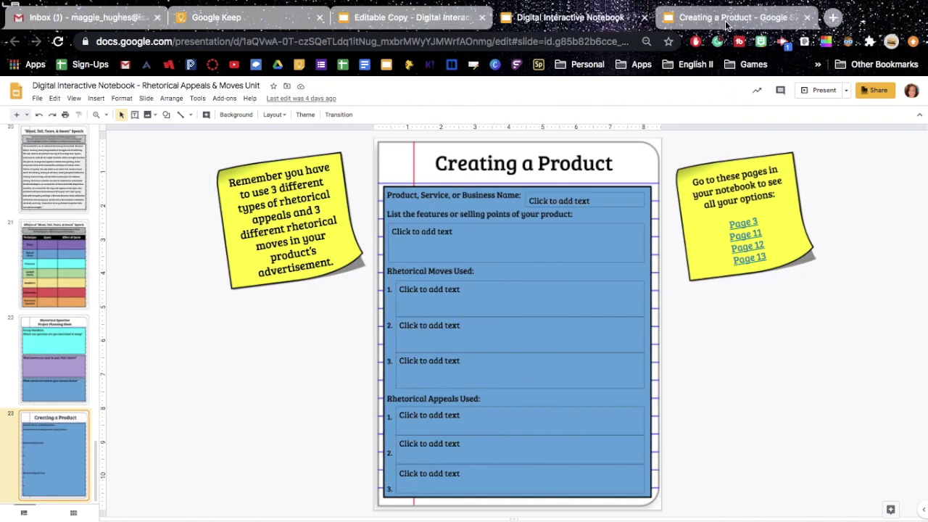
{"action": "left_click", "coordinate": [722, 20]}
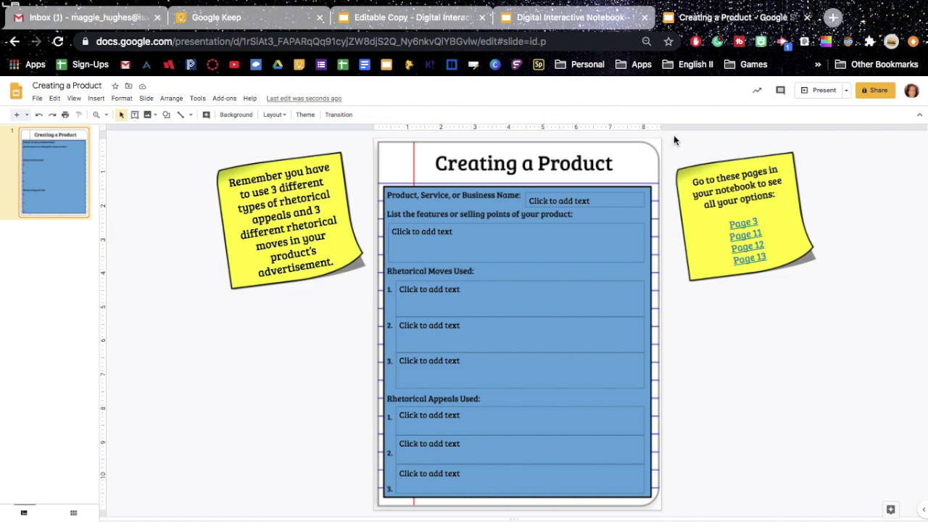